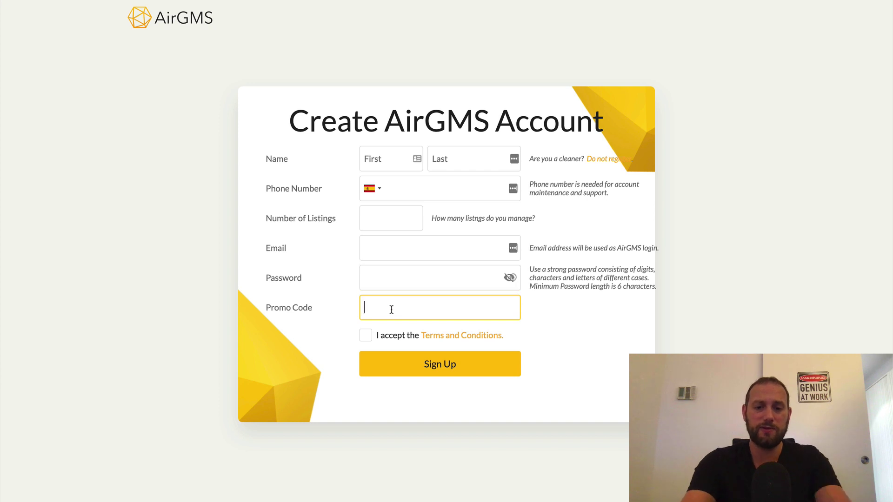
# Enter the promo code GPFYP30 in the AirGMS account sign-up form.
pyautogui.write('GPFY')
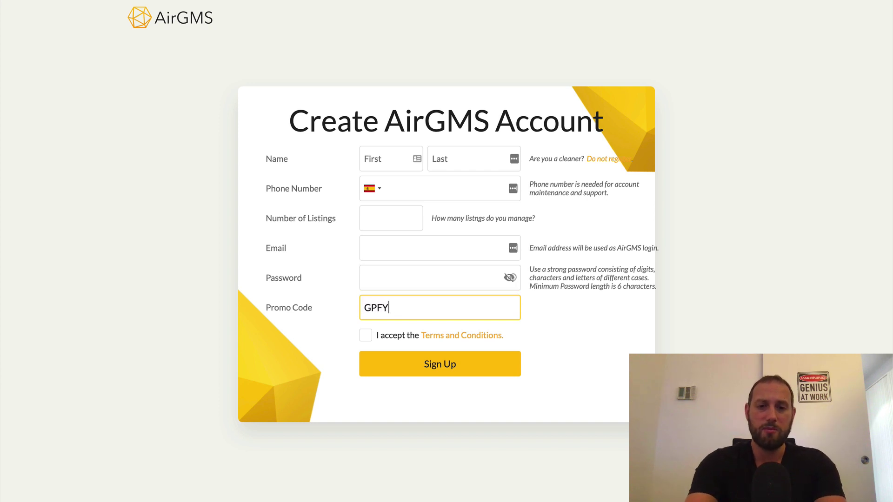
pyautogui.write('P30')
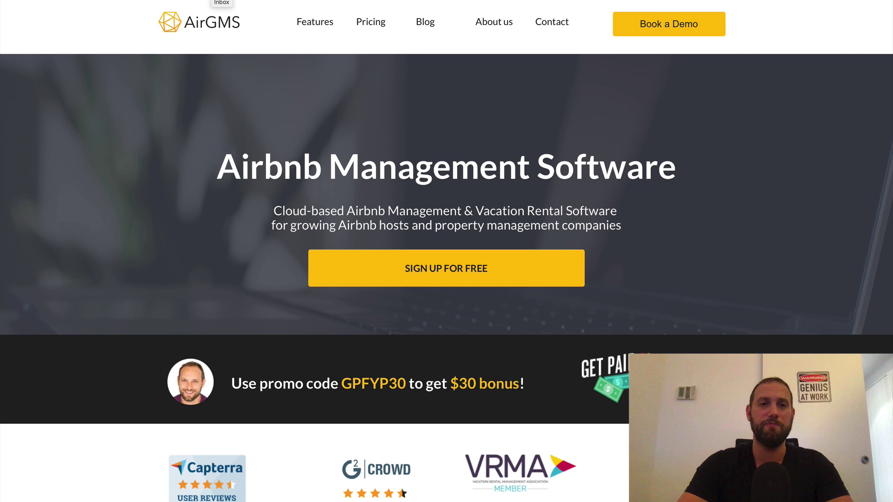
# Open the guest conversation dated Nov 30, 3:07pm in the inbox and read through its reservation details and messages.
pyautogui.click(221, 1)
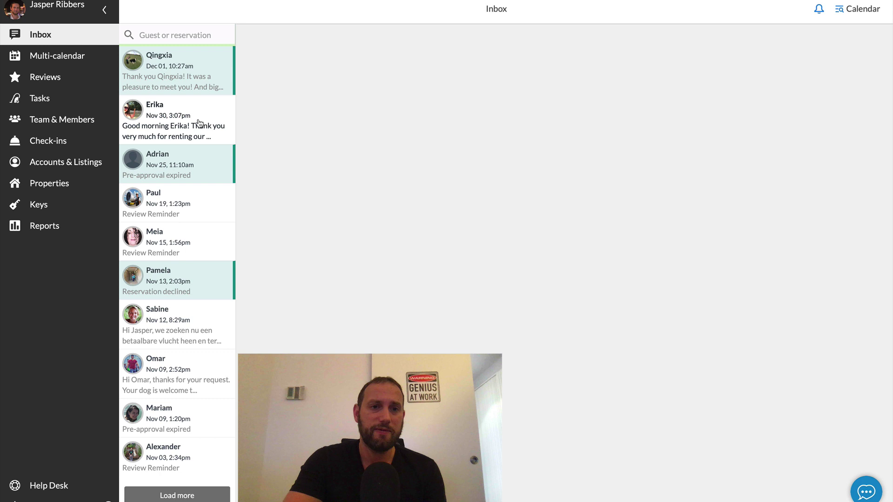
pyautogui.click(198, 123)
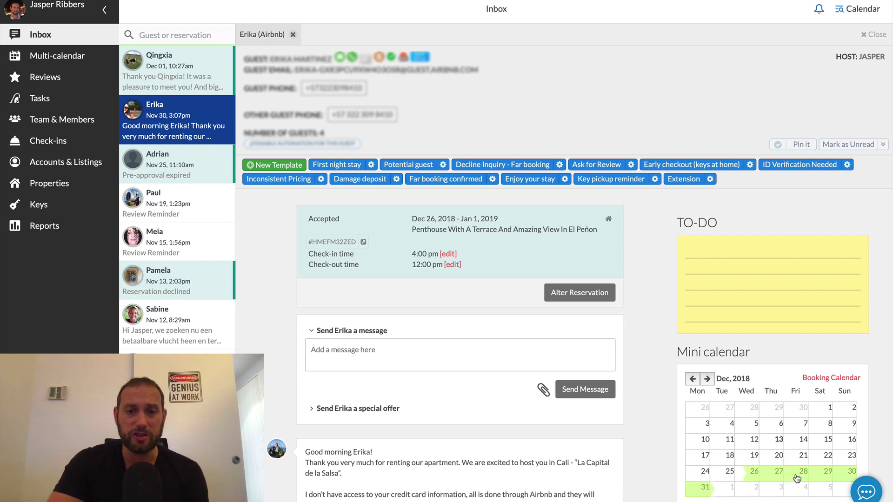
pyautogui.scroll(-15, 797, 479)
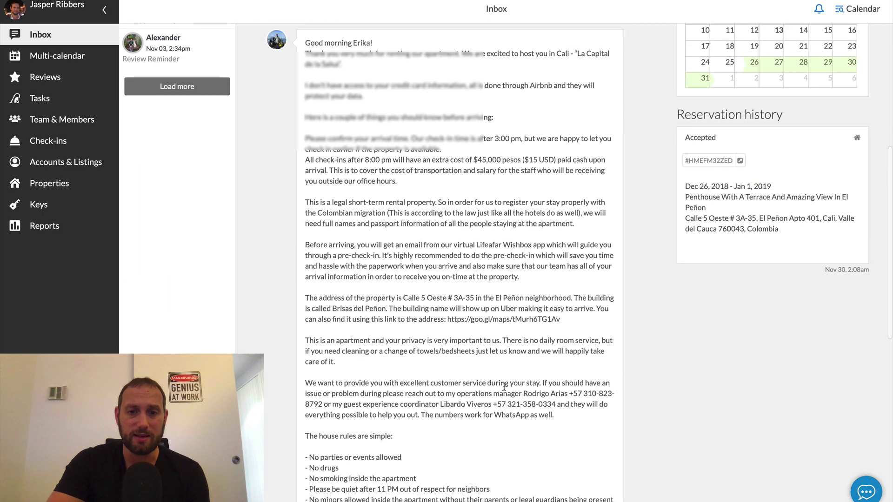
pyautogui.scroll(-5, 504, 387)
pyautogui.scroll(20, 505, 389)
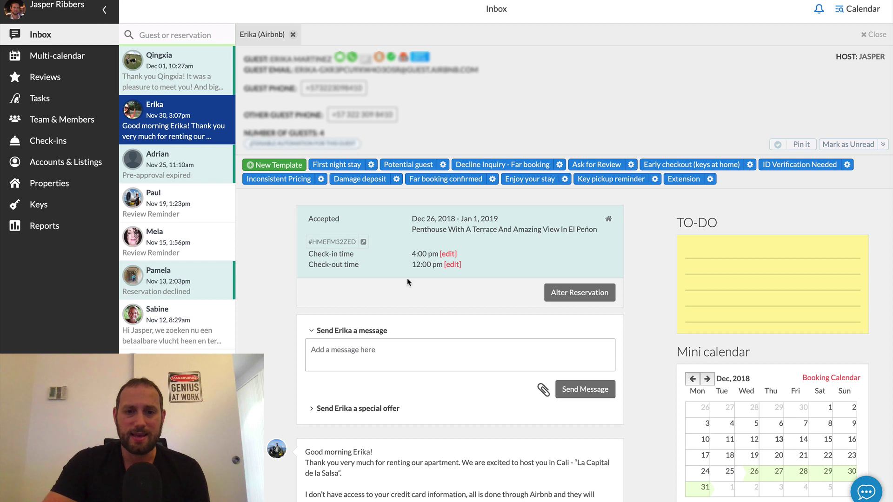
# Fill the guest message in turn with the Ask for Review, First night stay and Potential guest templates, leaving it unsent.
pyautogui.click(417, 361)
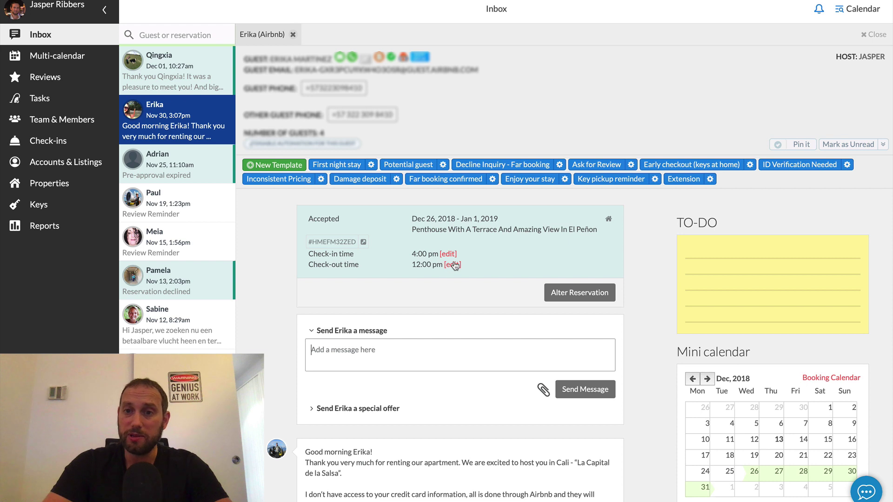
pyautogui.click(591, 168)
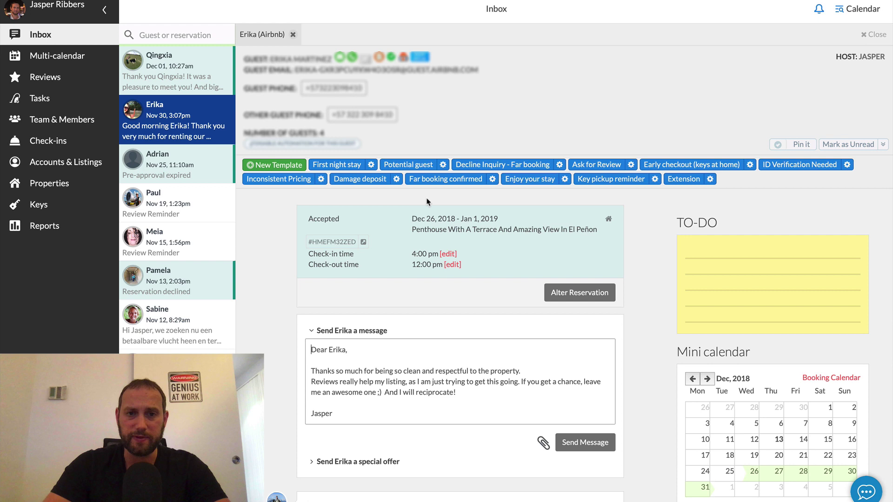
pyautogui.click(343, 168)
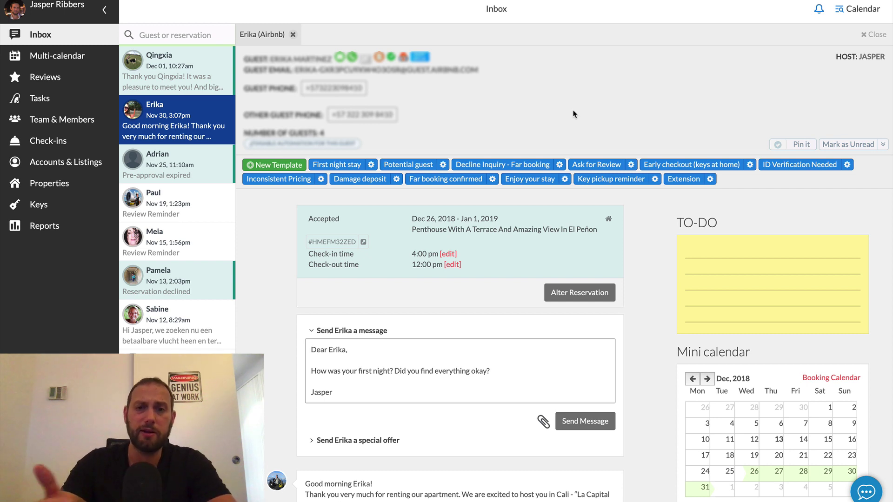
pyautogui.click(410, 165)
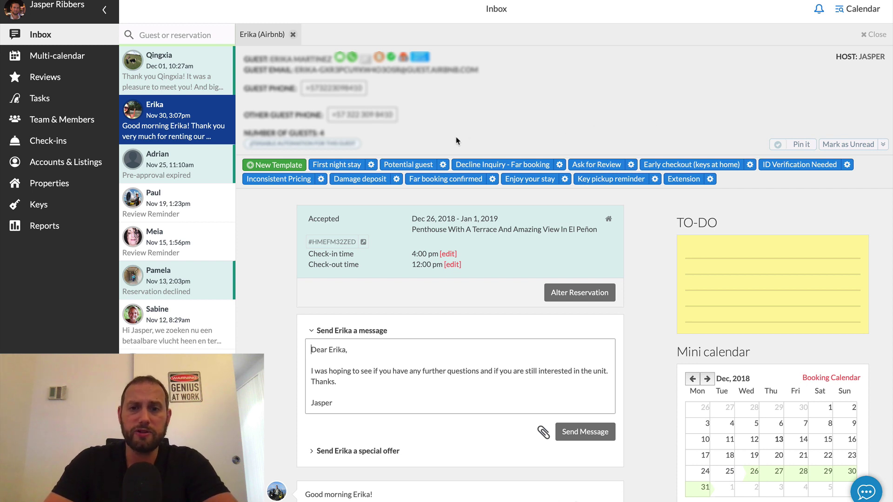
# View the automation types of the Potential guest template, leaving automation disabled, and close the template without saving.
pyautogui.click(444, 165)
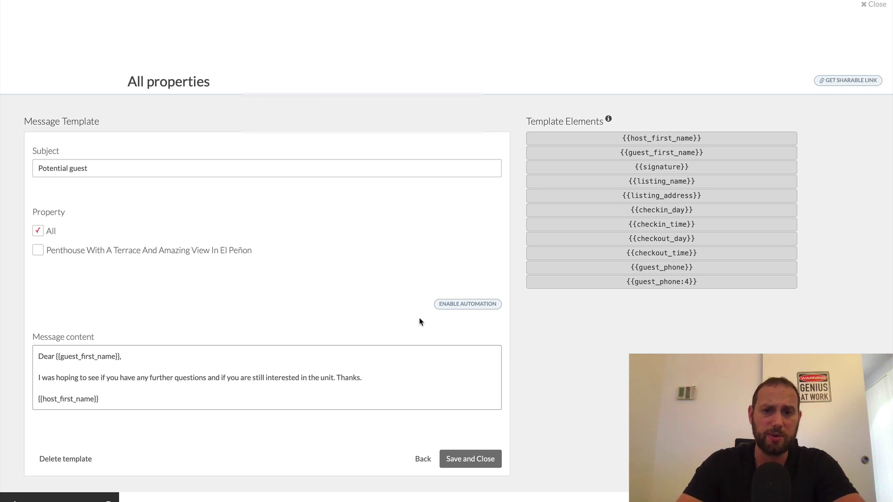
pyautogui.click(463, 305)
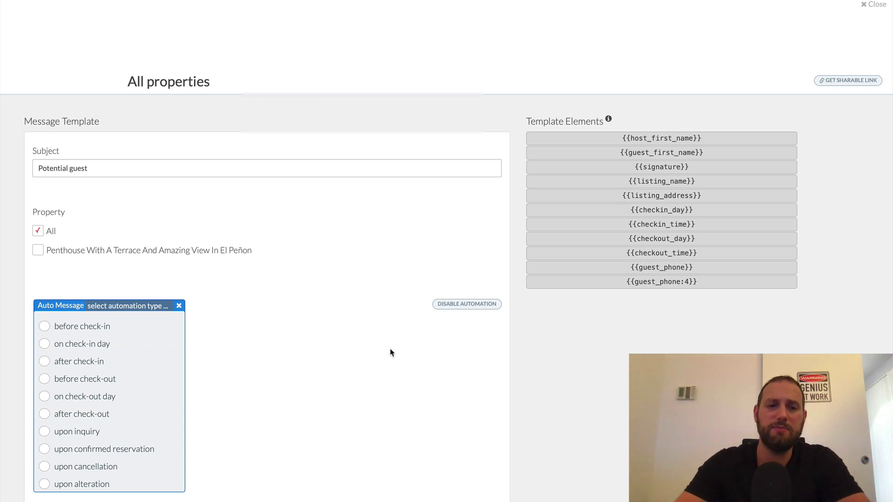
pyautogui.click(456, 307)
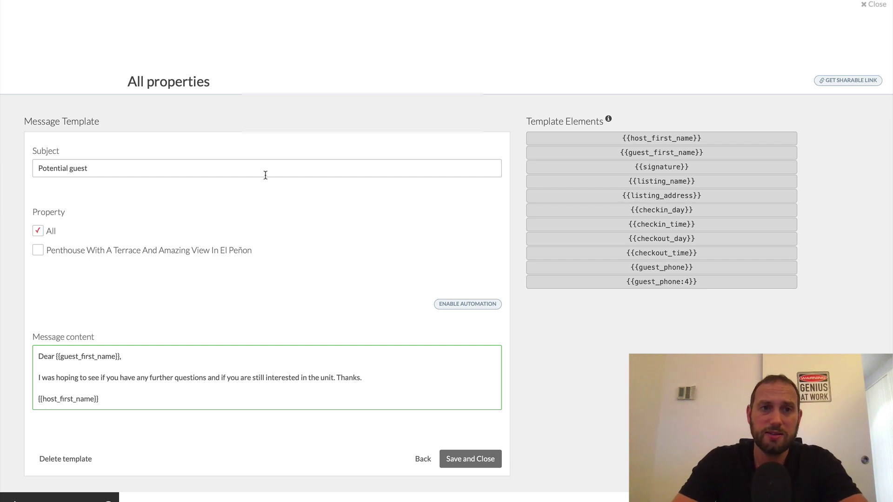
pyautogui.click(871, 6)
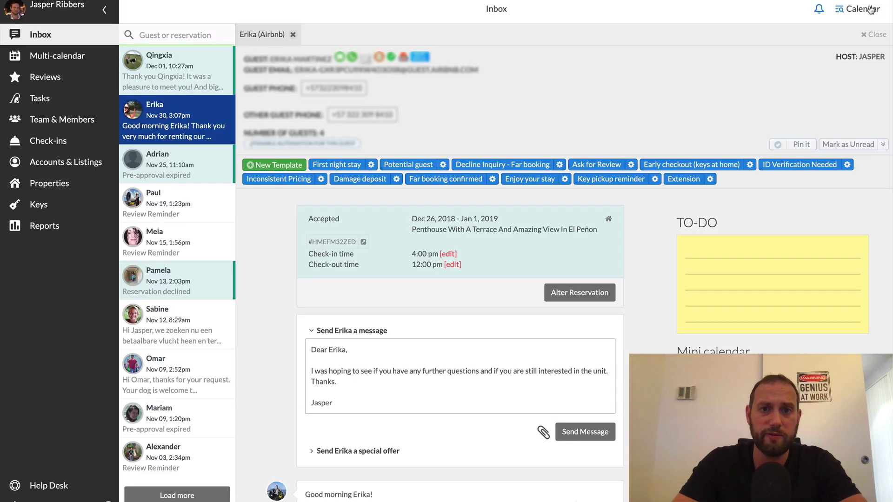
# Open the multi-calendar and examine the nightly prices, blocked dates and bookings of the three listings from December 11 to January 1.
pyautogui.click(78, 60)
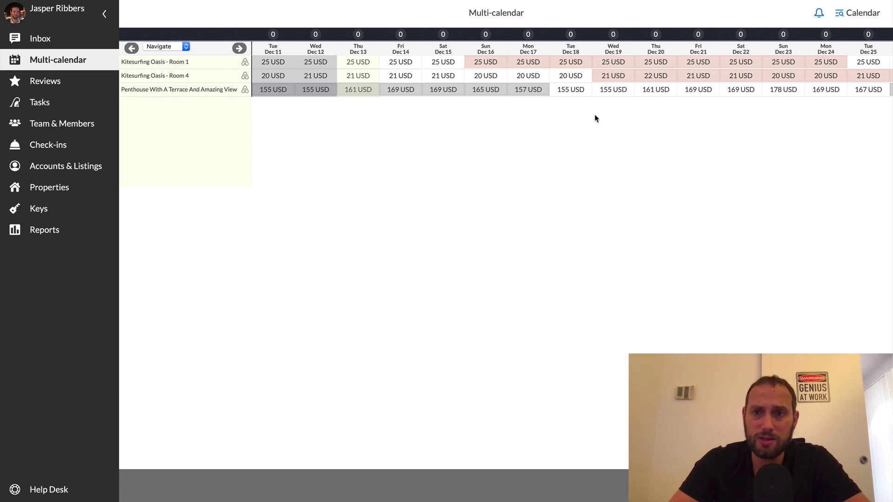
pyautogui.hscroll(5, 614, 65)
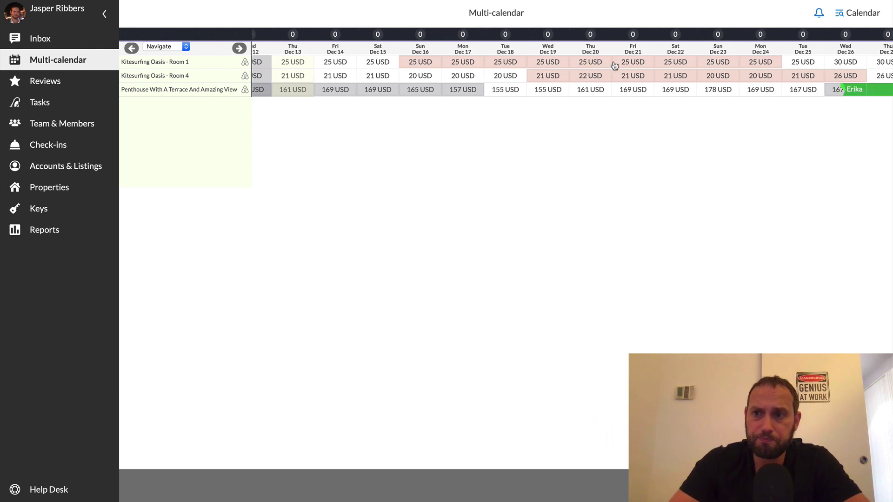
pyautogui.hscroll(2, 614, 66)
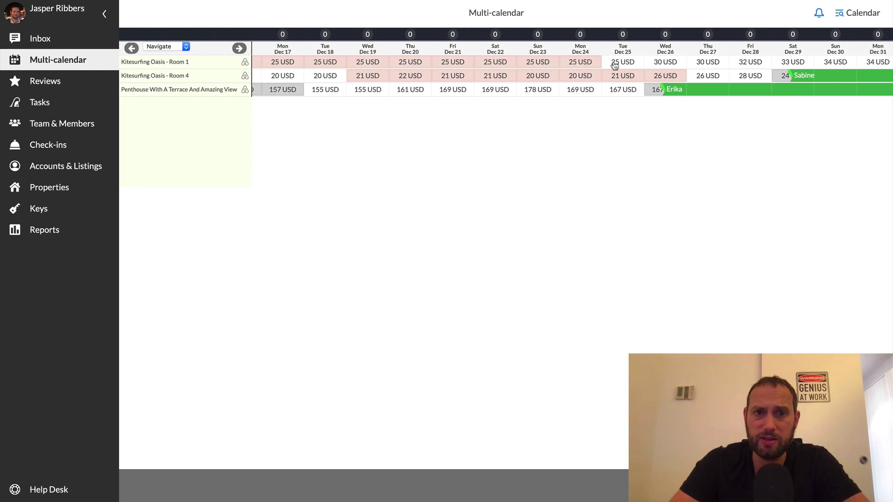
pyautogui.hscroll(1, 614, 65)
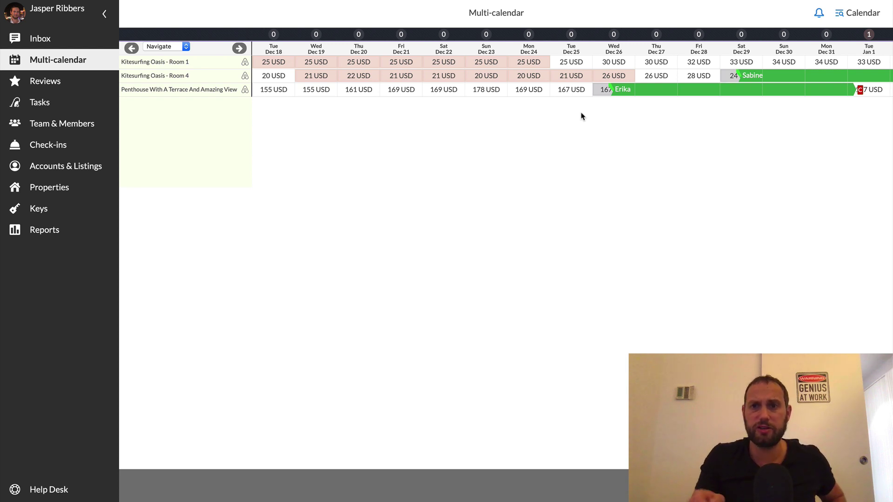
pyautogui.hscroll(-6, 583, 116)
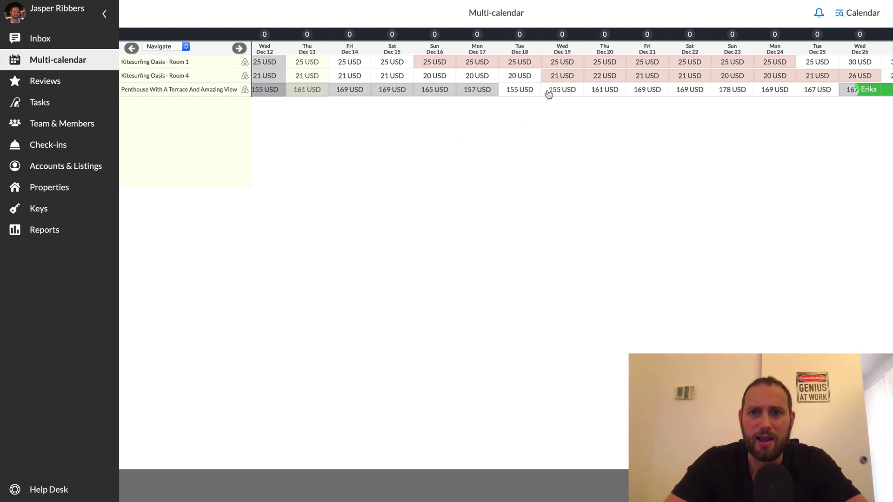
pyautogui.hscroll(5, 548, 92)
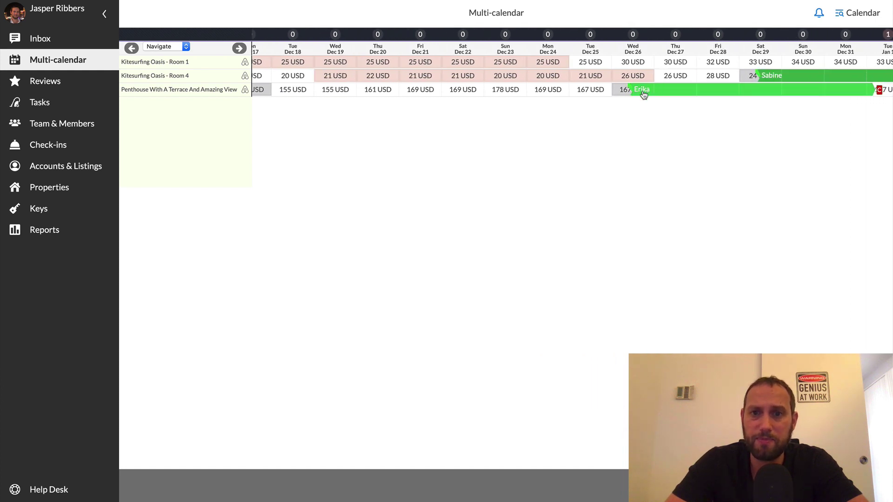
pyautogui.hscroll(-2, 472, 125)
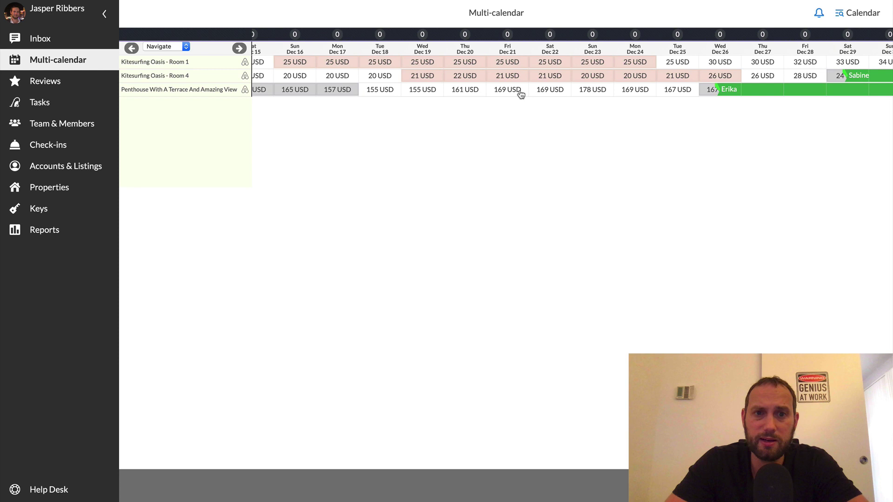
pyautogui.hscroll(-4, 520, 94)
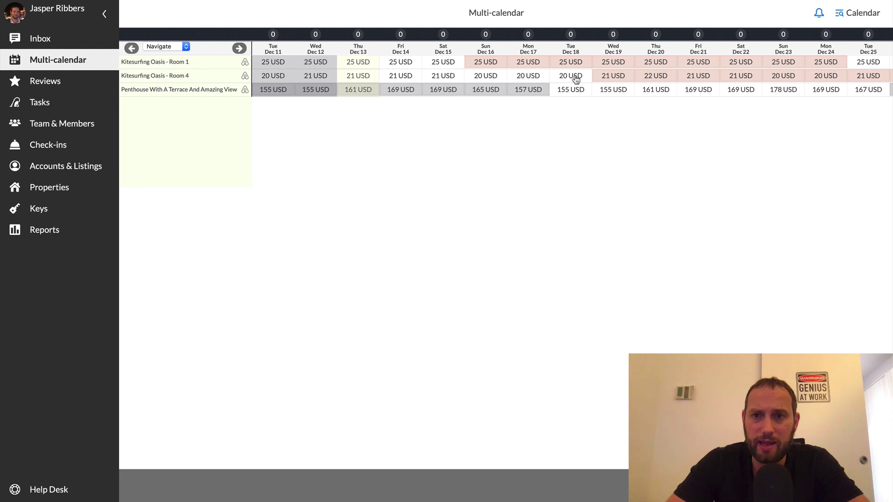
pyautogui.hscroll(1, 568, 81)
pyautogui.hscroll(1, 569, 82)
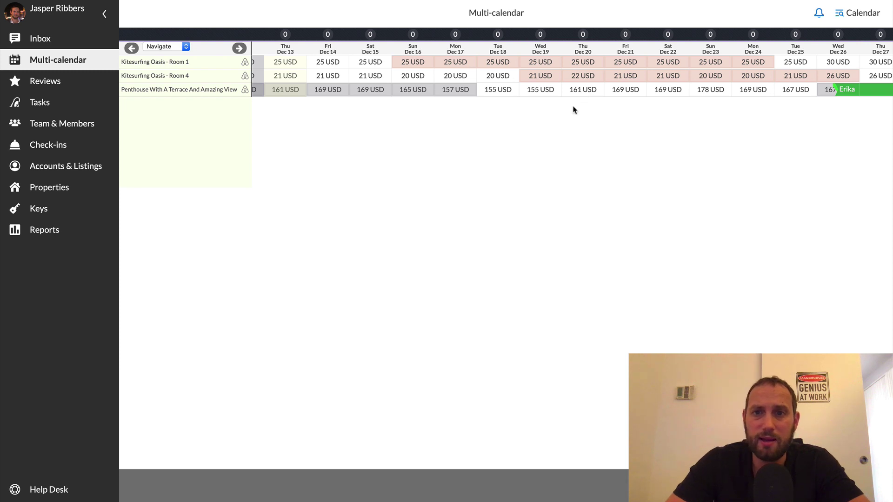
# View the availability, price and notes settings for December 20 and 21 of the Penthouse listing, and clear the date selection.
pyautogui.click(580, 94)
pyautogui.click(628, 94)
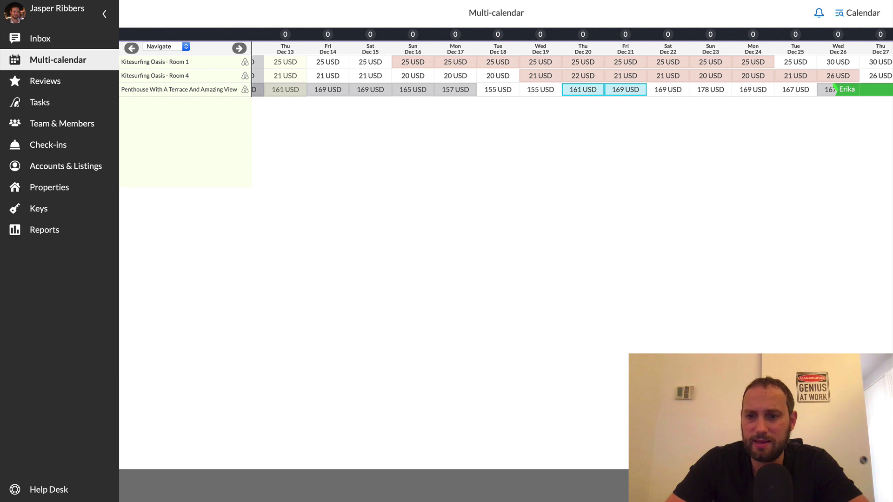
pyautogui.click(791, 486)
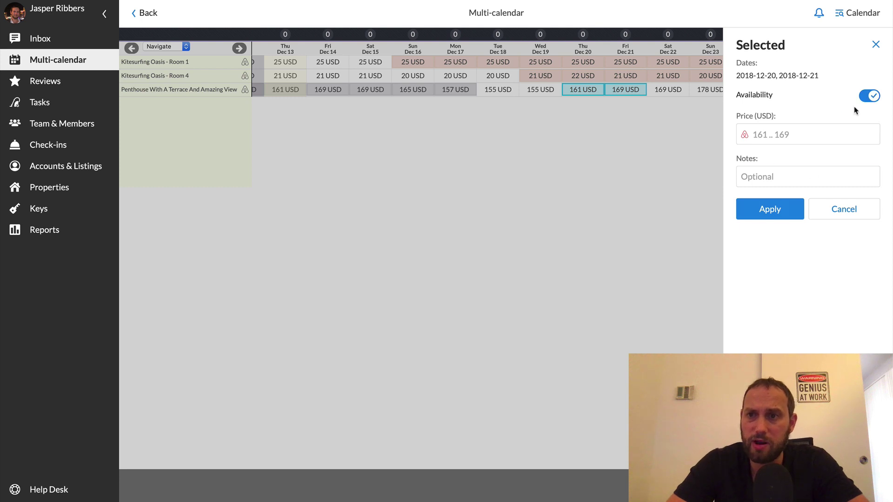
pyautogui.click(876, 46)
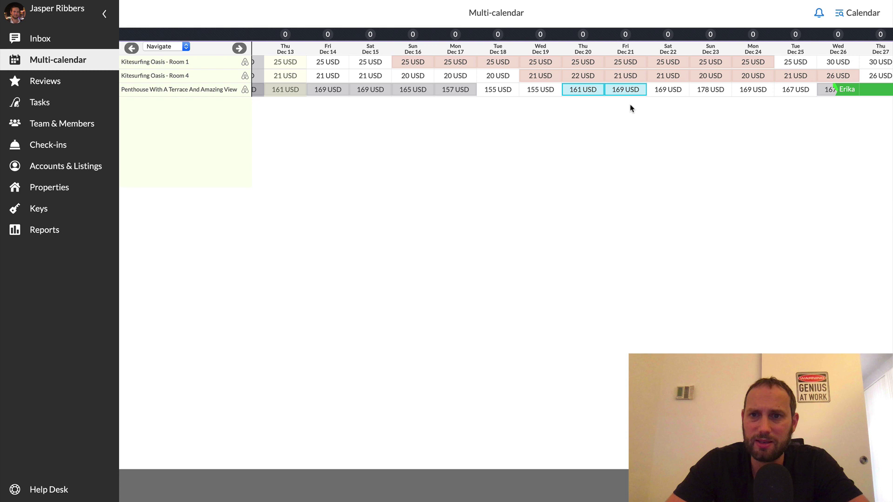
pyautogui.click(630, 91)
pyautogui.click(583, 94)
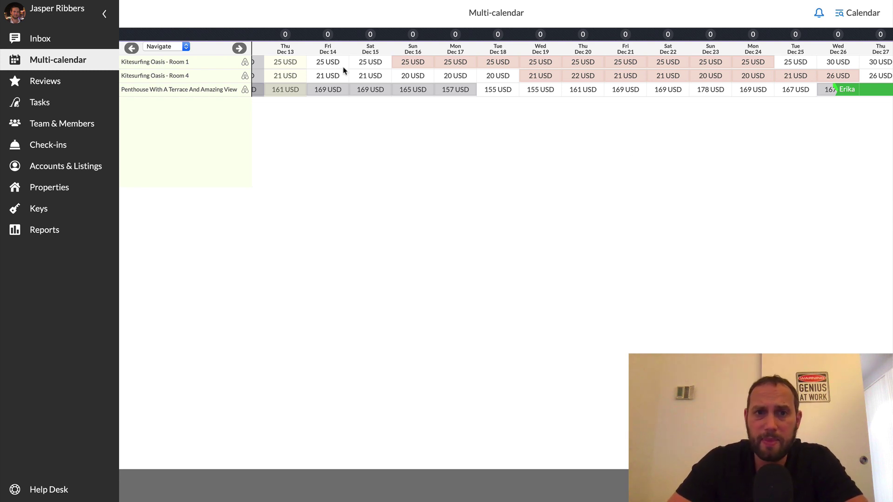
pyautogui.hscroll(6, 631, 69)
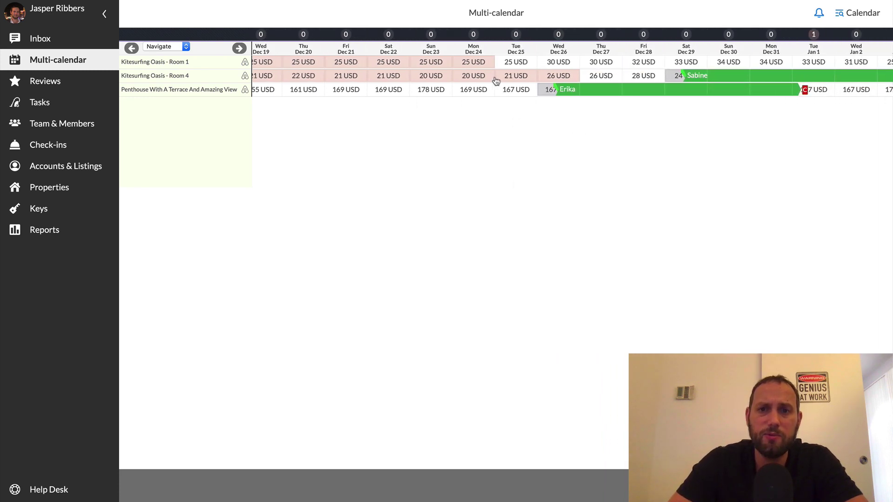
pyautogui.hscroll(-2, 496, 81)
pyautogui.hscroll(-1, 496, 80)
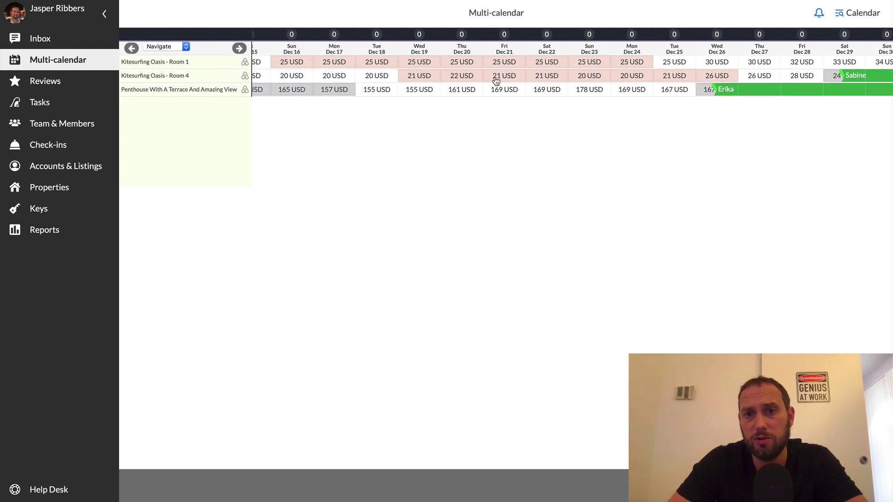
pyautogui.hscroll(-2, 477, 121)
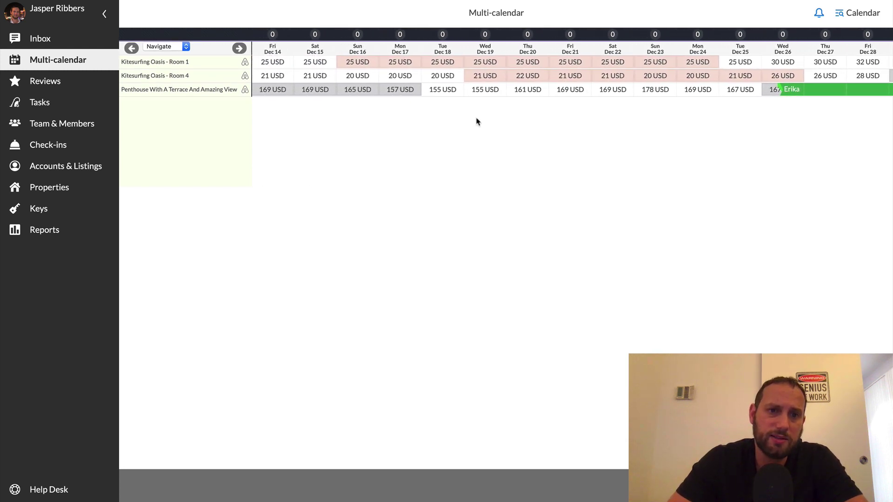
pyautogui.hscroll(-1, 477, 121)
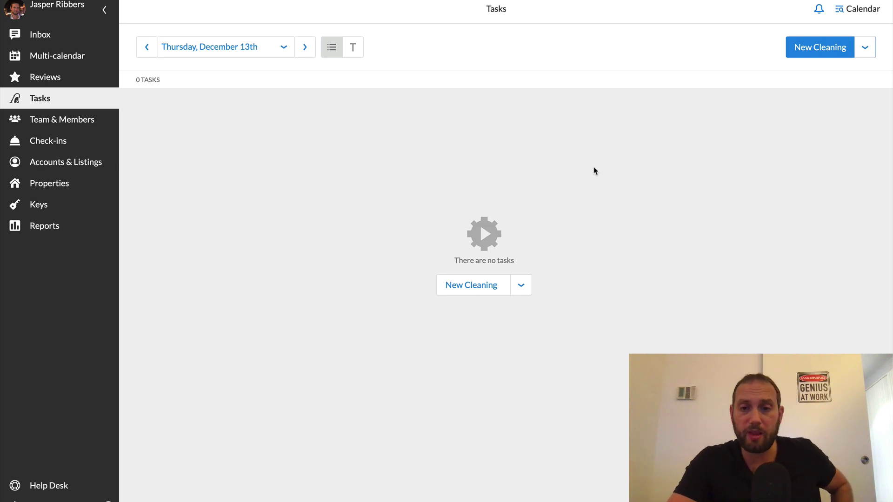
# View the Handyman Task alternative to a new cleaning on the tasks page, and open Team & Members.
pyautogui.click(523, 288)
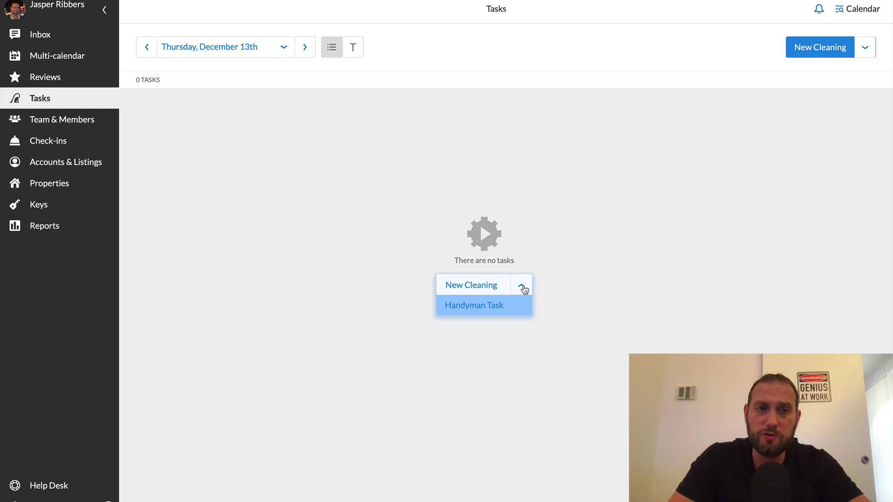
pyautogui.click(470, 308)
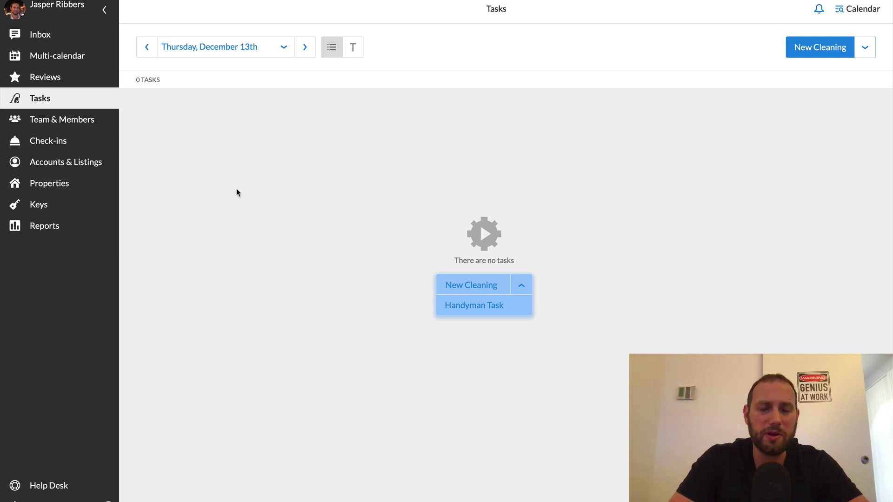
pyautogui.click(86, 120)
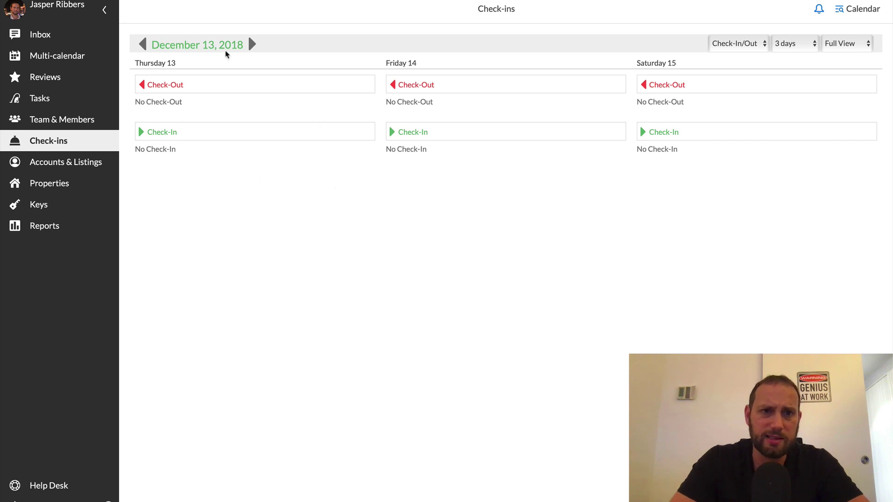
# Browse the three-day check-in and check-out overview forward to December 19, 2018, and go back one period.
pyautogui.click(252, 45)
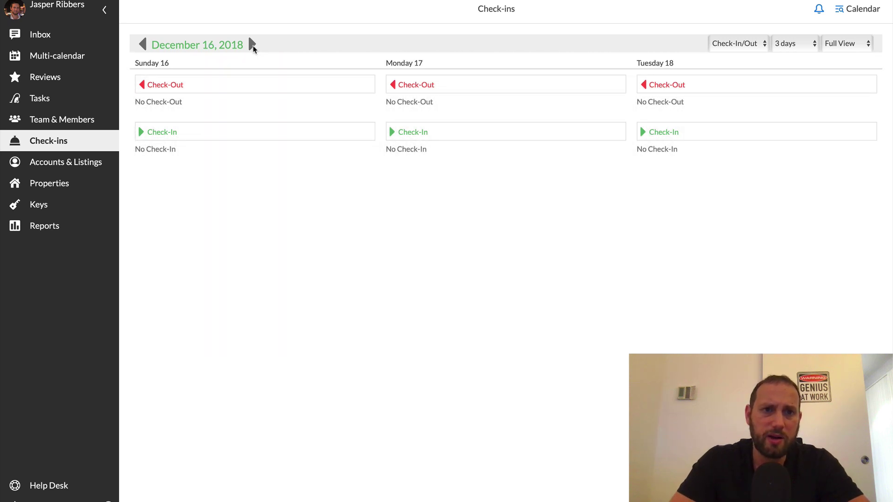
pyautogui.click(252, 45)
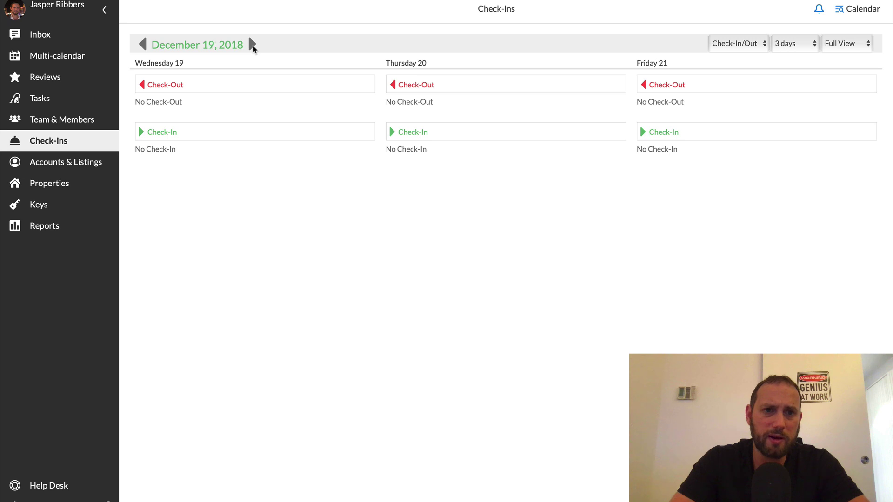
pyautogui.click(143, 45)
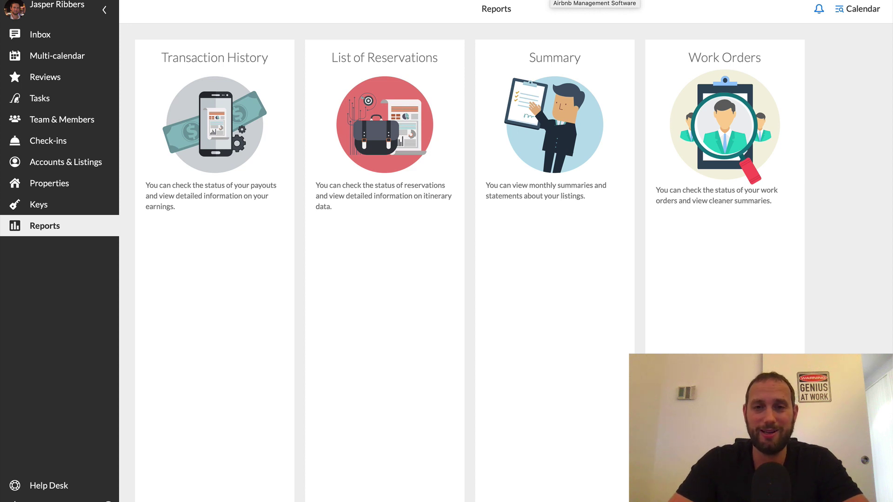
# Switch back to the AirGMS home page.
pyautogui.hotkey('ctrl', 'Tab')
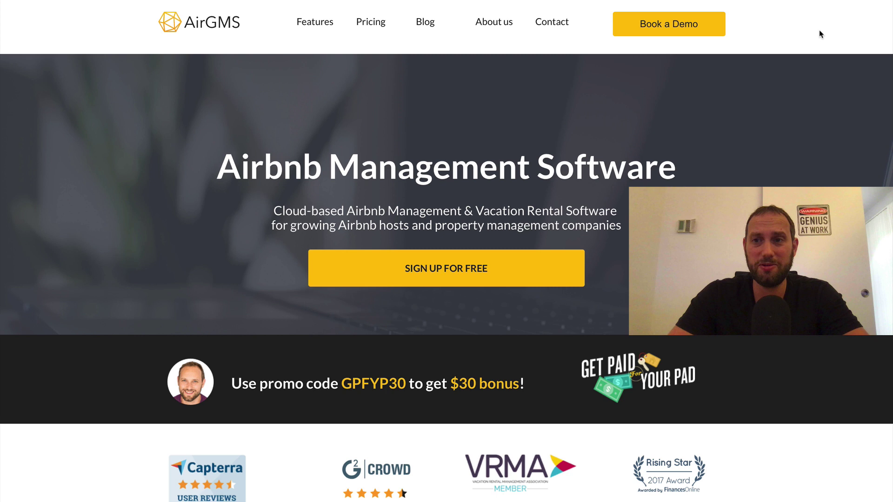